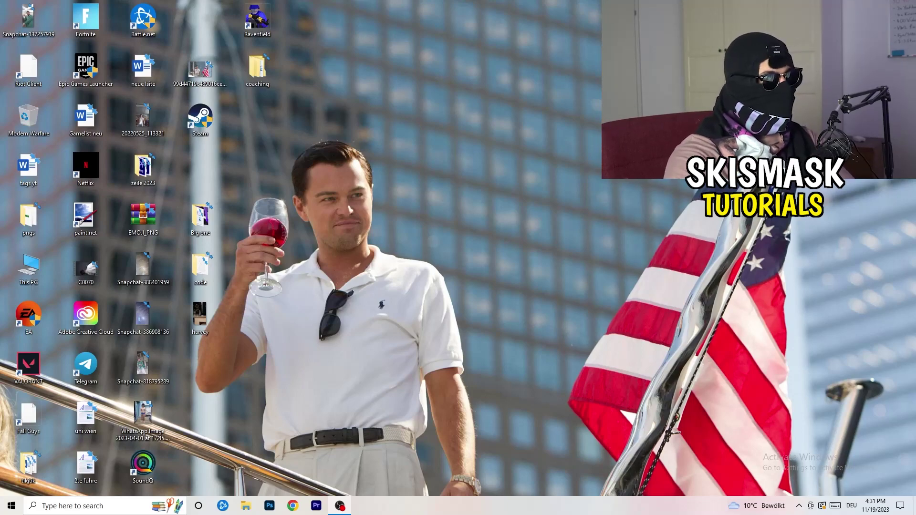
# - Launch NVIDIA Control Panel from the desktop context menu
pyautogui.rightClick(492, 171)
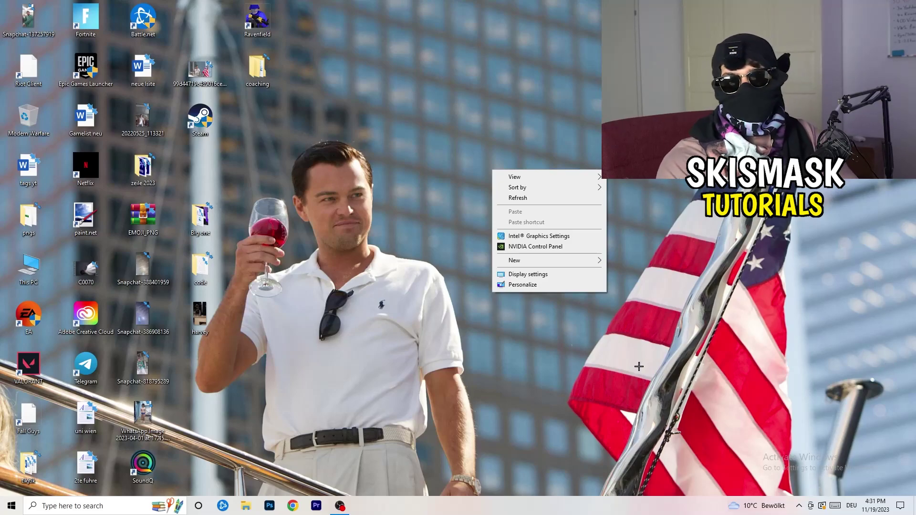
pyautogui.click(544, 246)
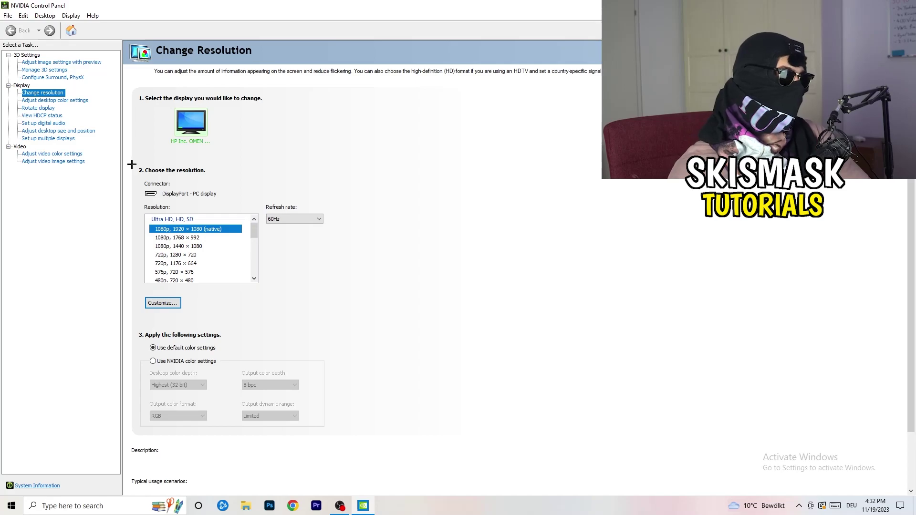
# - Start a new custom resolution of 1440 horizontal by 1040 vertical pixels
pyautogui.click(163, 303)
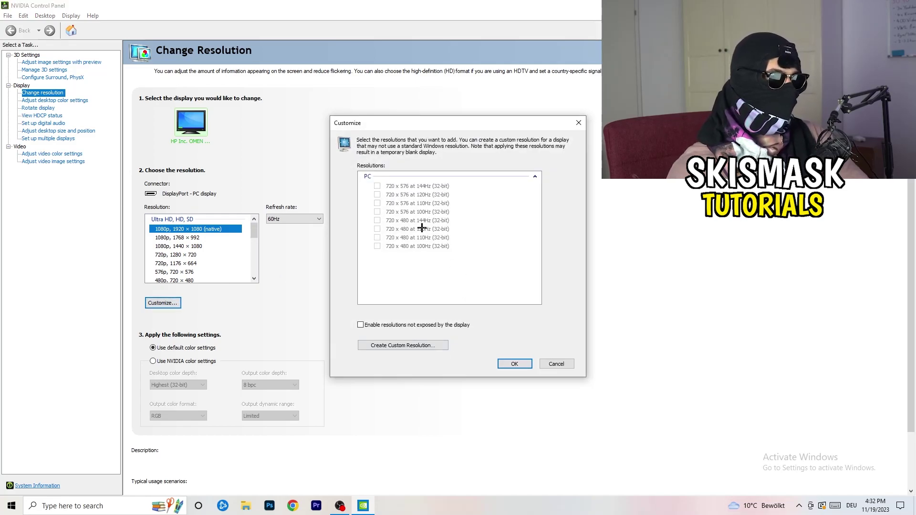
pyautogui.click(420, 345)
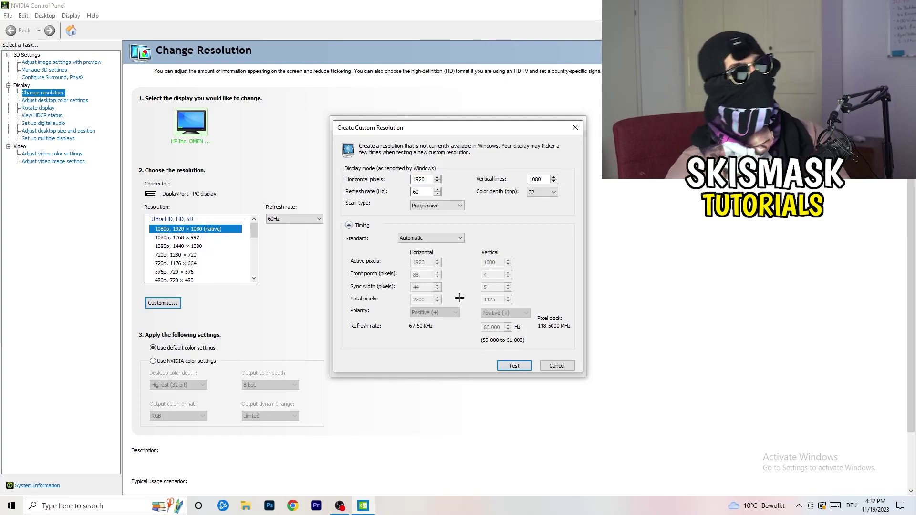
pyautogui.click(428, 181)
pyautogui.doubleClick(428, 181)
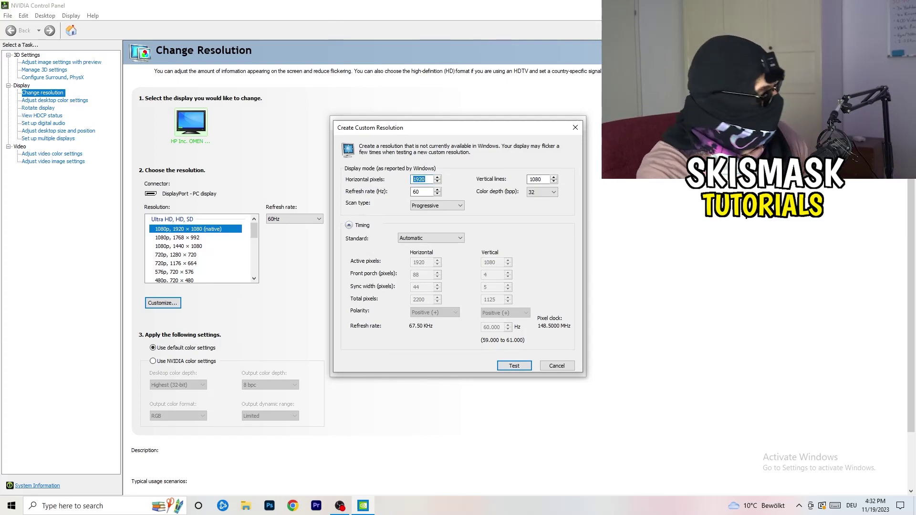
pyautogui.write('1140')
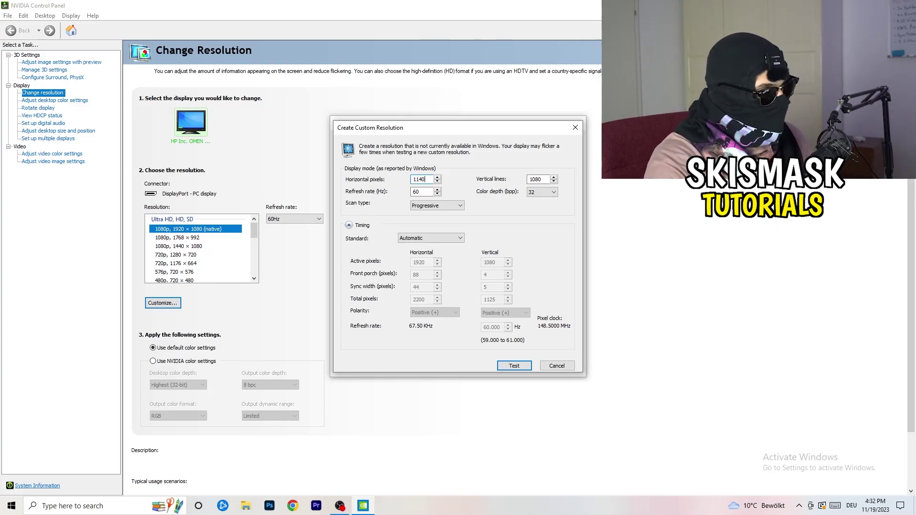
pyautogui.press('BackSpace')
pyautogui.press('BackSpace')
pyautogui.press('BackSpace')
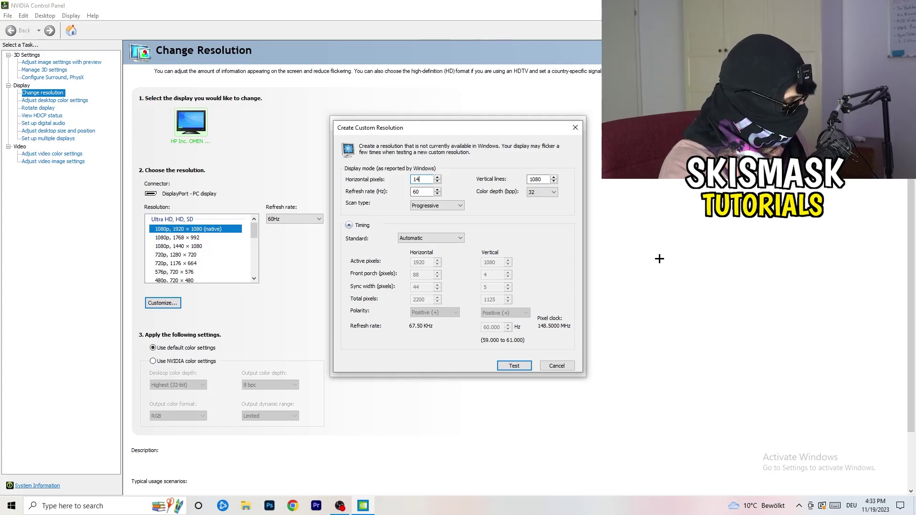
pyautogui.write('40')
pyautogui.click(542, 180)
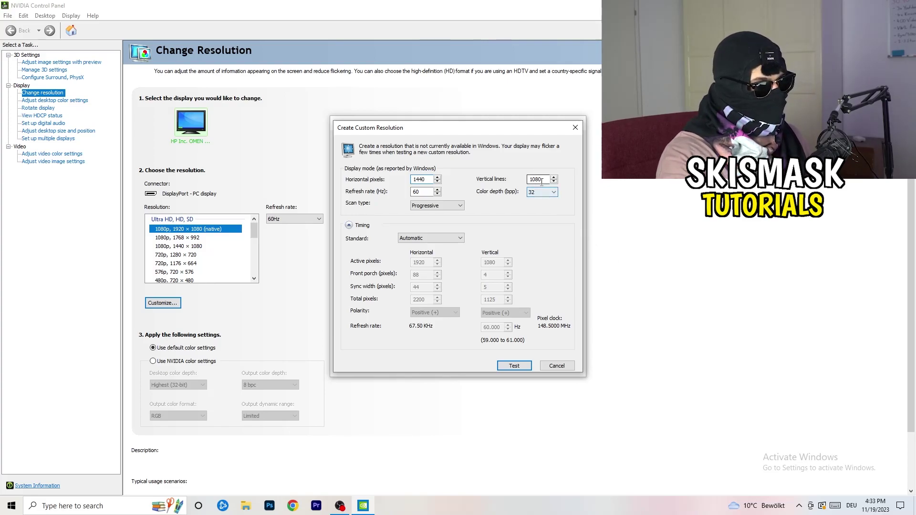
pyautogui.press('BackSpace')
pyautogui.press('BackSpace')
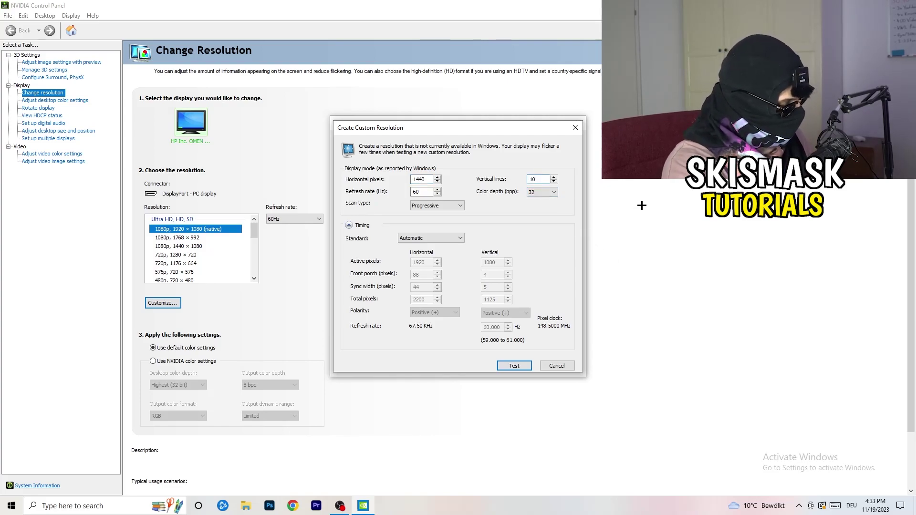
pyautogui.write('40')
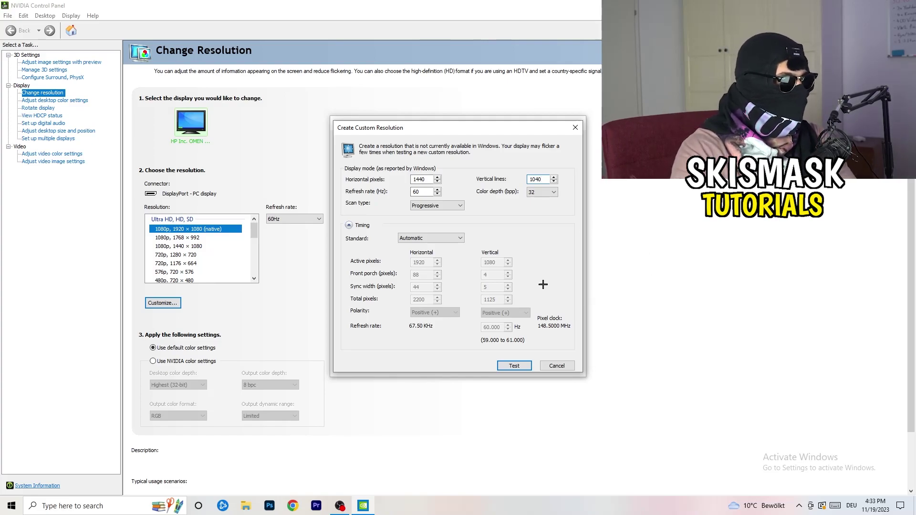
# - Keep the scan type Progressive and set the timing standard to CVT reduced blank
pyautogui.click(449, 205)
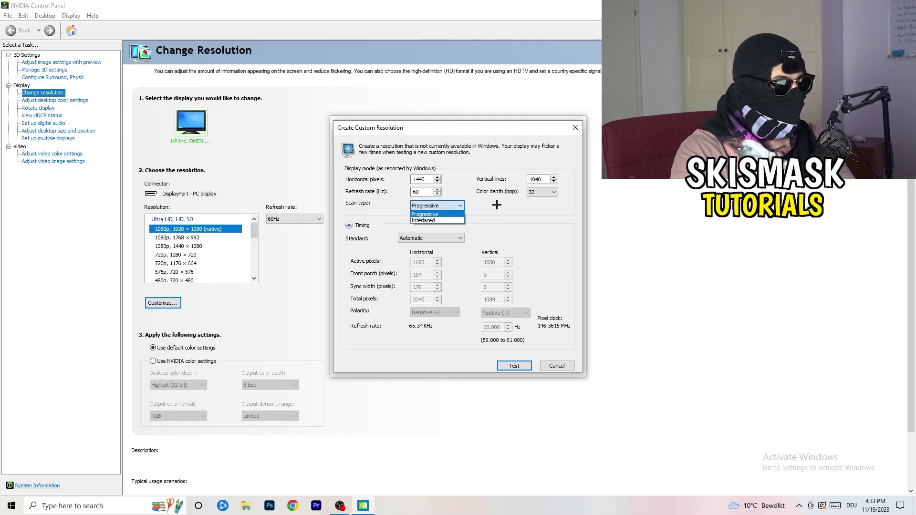
pyautogui.click(503, 234)
pyautogui.click(442, 238)
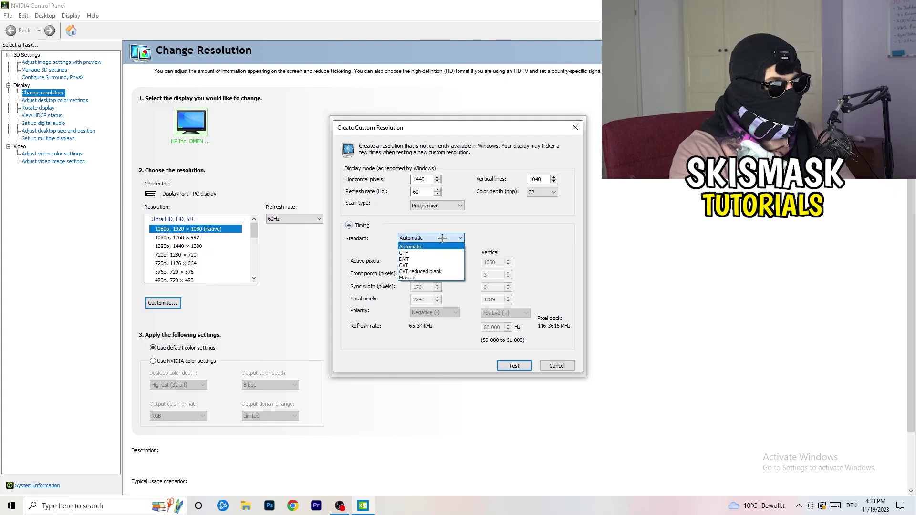
pyautogui.click(503, 245)
pyautogui.click(427, 240)
pyautogui.click(535, 238)
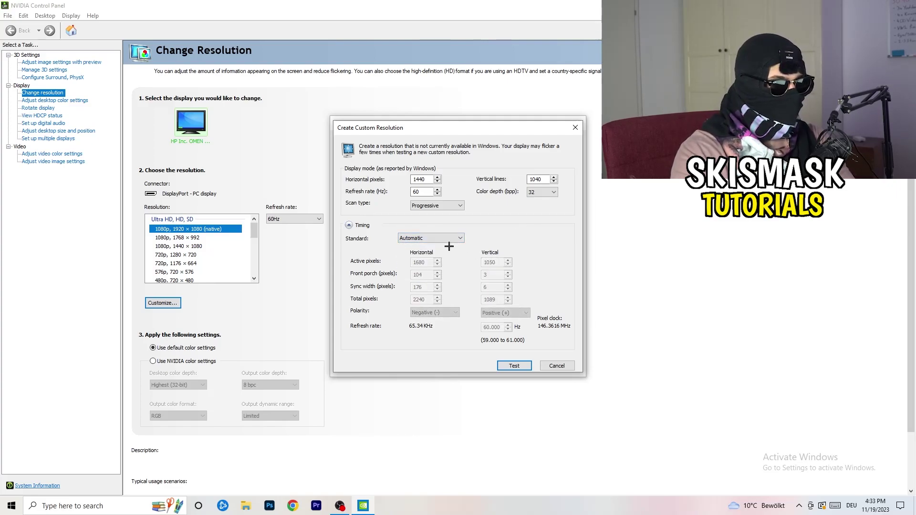
pyautogui.click(427, 239)
pyautogui.click(429, 278)
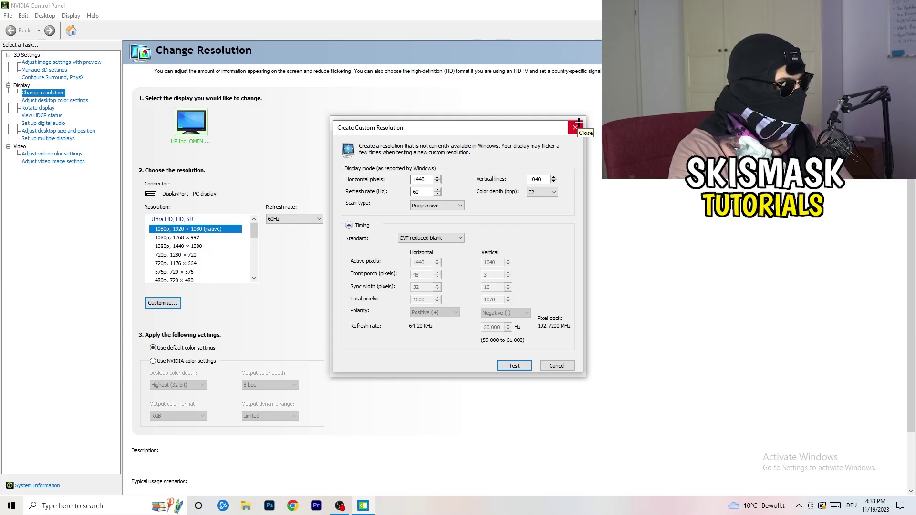
# - Close the custom resolution windows and NVIDIA Control Panel, then launch Windows Settings from Start
pyautogui.click(579, 126)
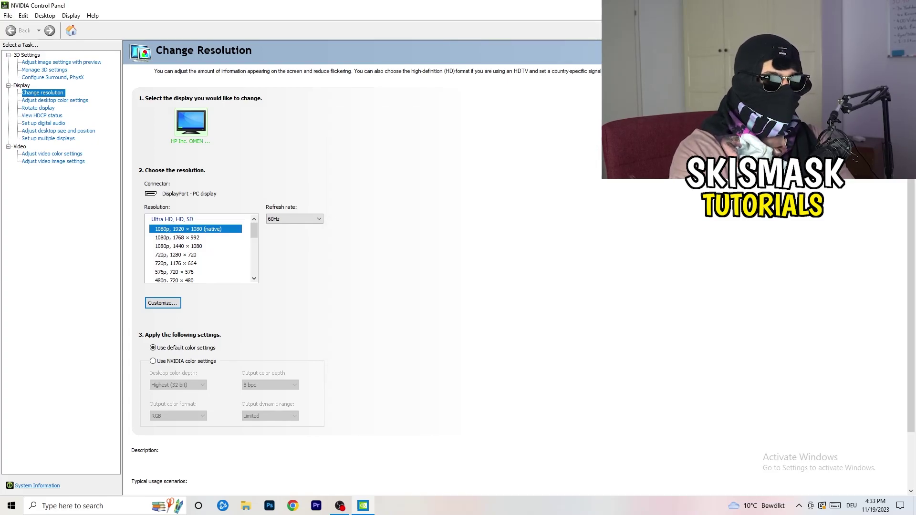
pyautogui.hotkey('alt', 'F4')
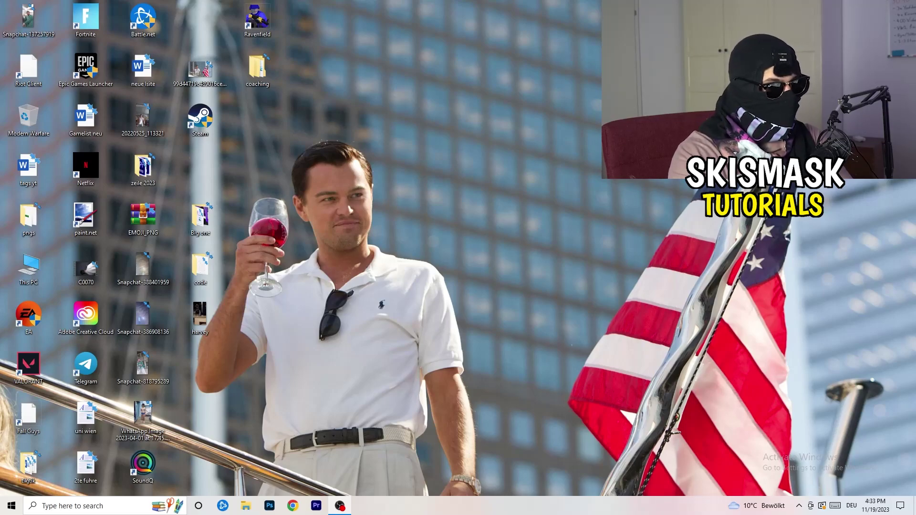
pyautogui.click(12, 506)
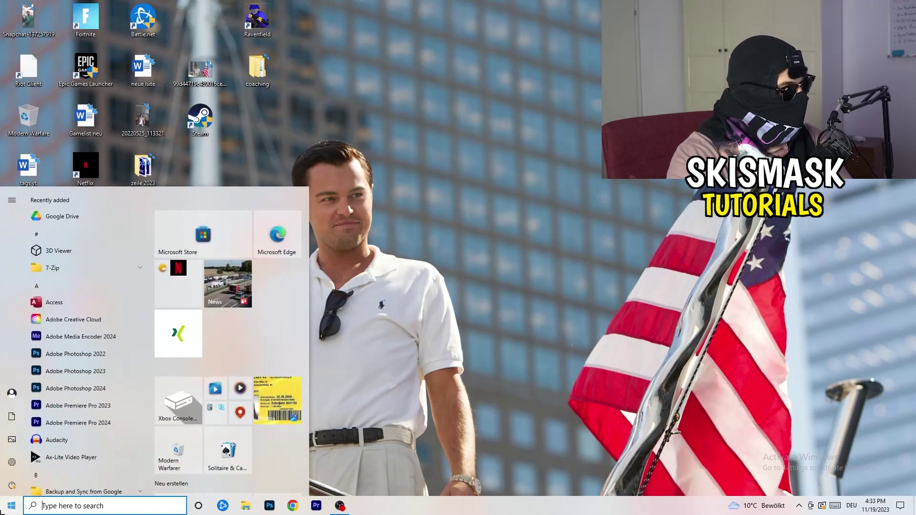
pyautogui.click(13, 462)
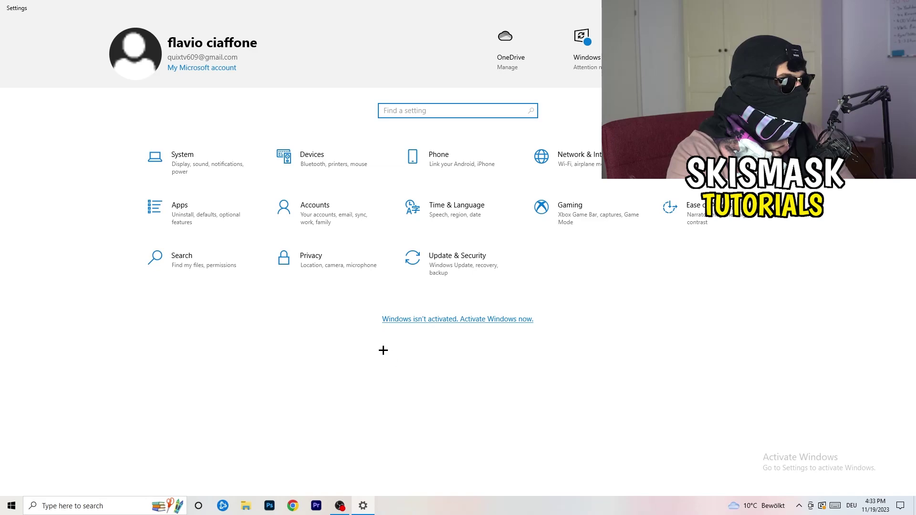
# - Go to System Display and scroll to Scale and layout, showing 100% at 1920 × 1080
pyautogui.click(201, 175)
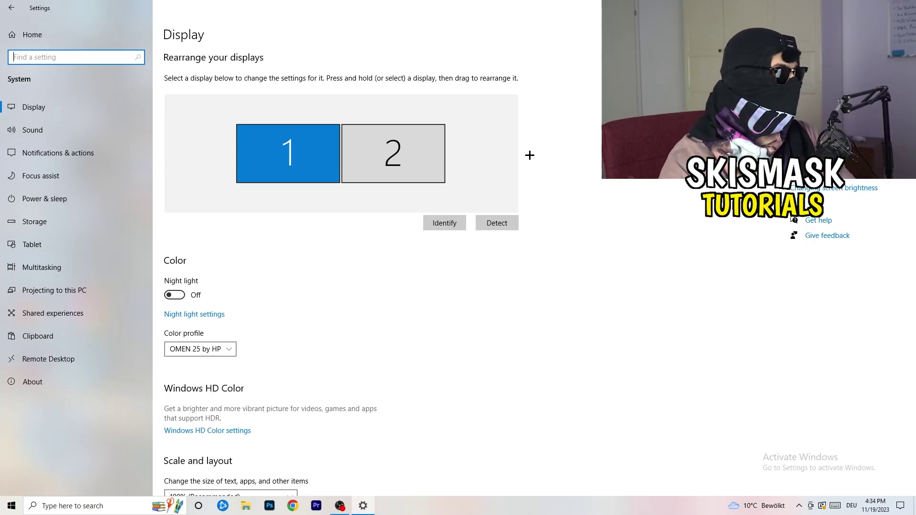
pyautogui.scroll(-5, 306, 234)
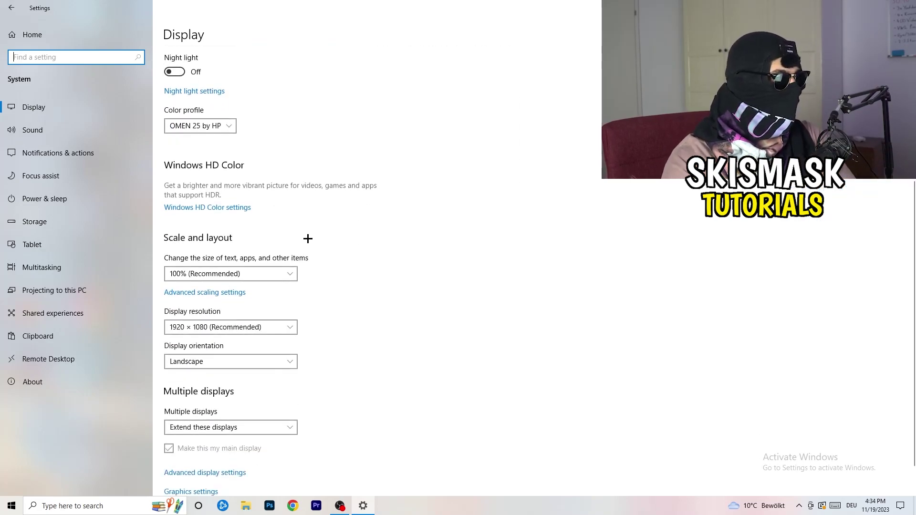
pyautogui.click(270, 229)
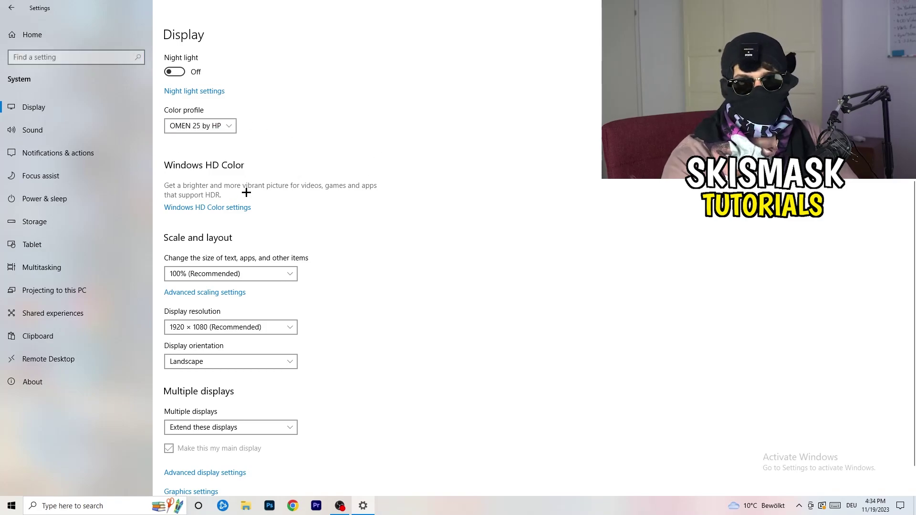
pyautogui.scroll(-1, 215, 204)
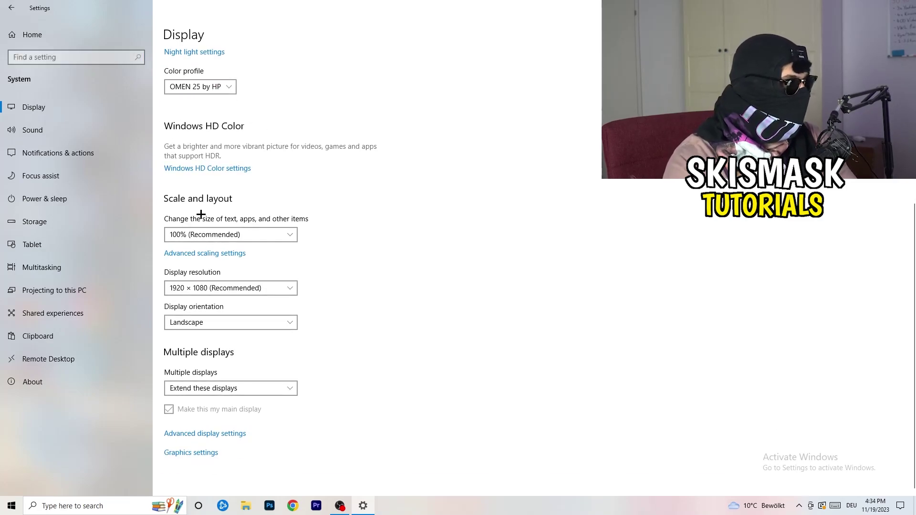
pyautogui.click(281, 234)
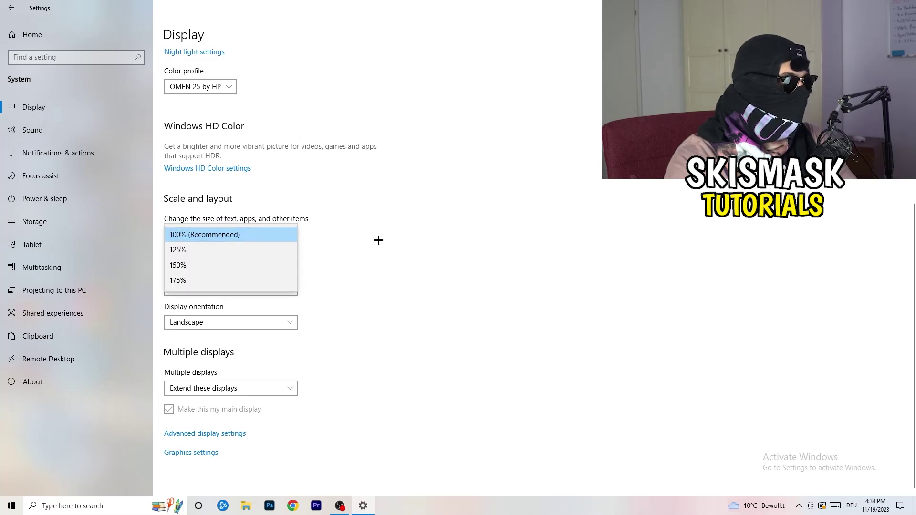
pyautogui.click(449, 224)
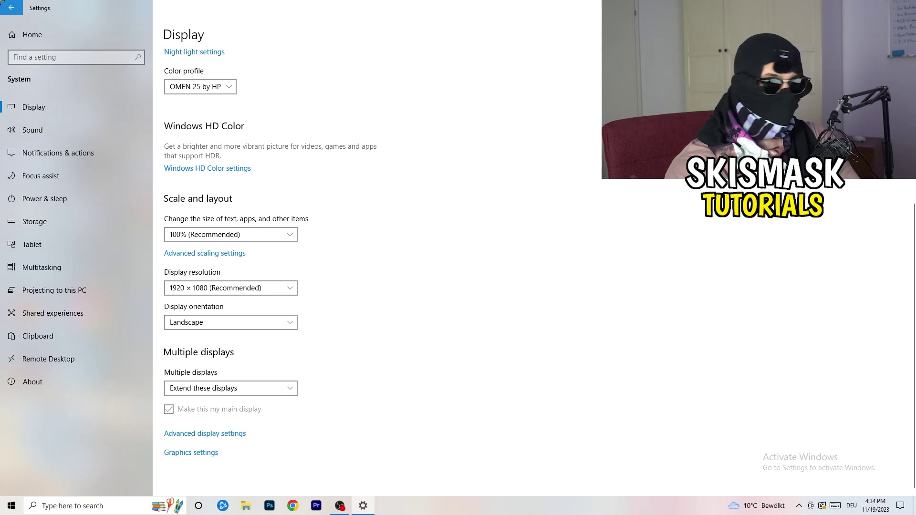
# - Return to the Settings home page and go into Gaming settings
pyautogui.click(11, 8)
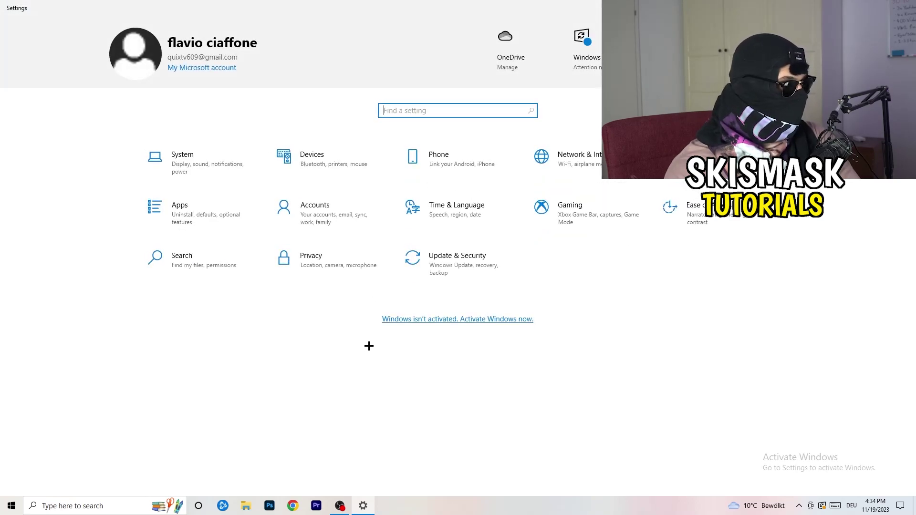
pyautogui.click(611, 228)
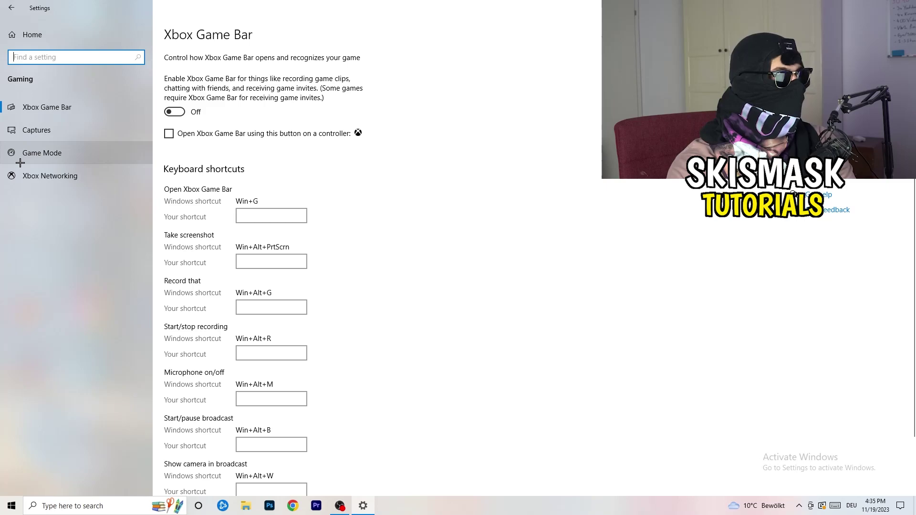
# - View Game Mode switched on, then close Settings with Alt+F4
pyautogui.click(48, 153)
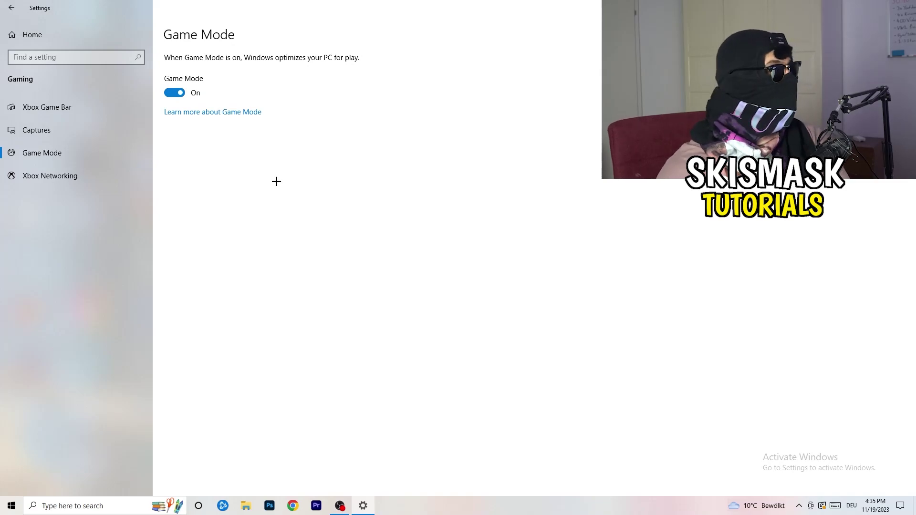
pyautogui.hotkey('alt', 'F4')
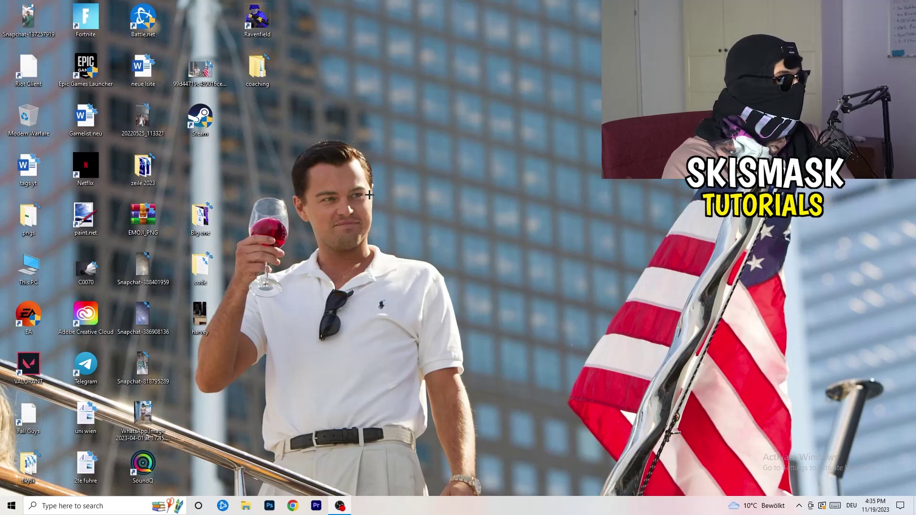
# - Move the Steam shortcut, then set its compatibility to Windows 8 and confirm with OK
pyautogui.moveTo(201, 120); pyautogui.dragTo(487, 170)
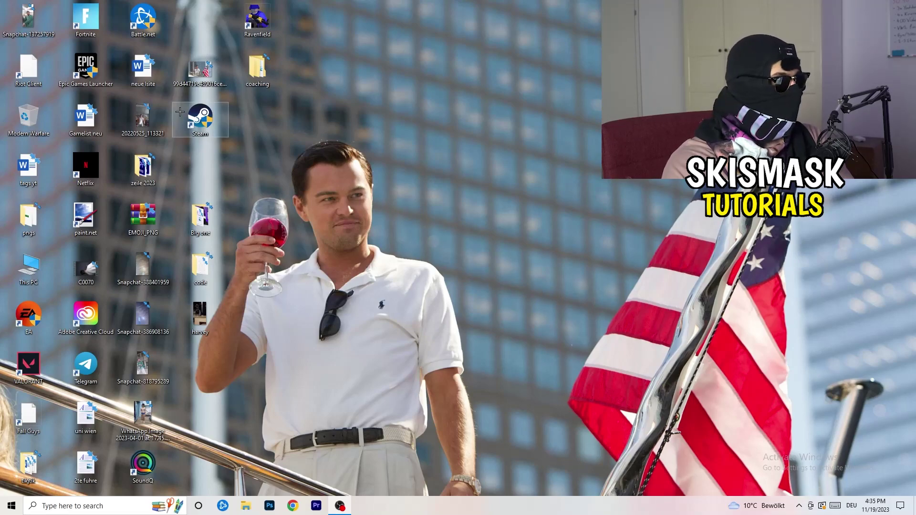
pyautogui.rightClick(490, 166)
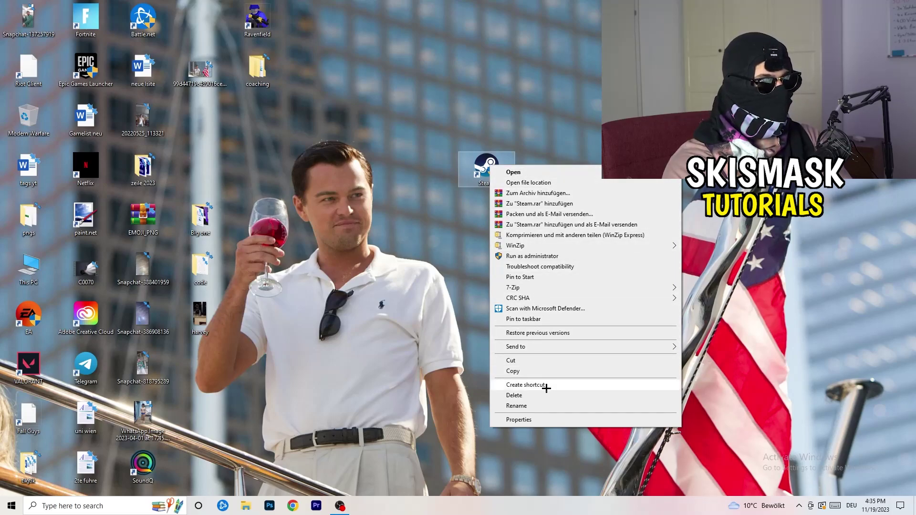
pyautogui.click(549, 421)
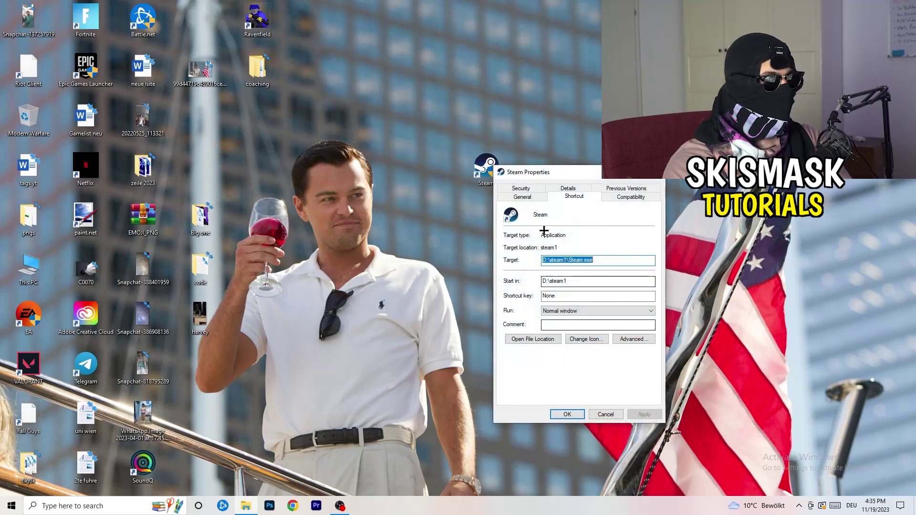
pyautogui.moveTo(539, 174); pyautogui.dragTo(389, 88)
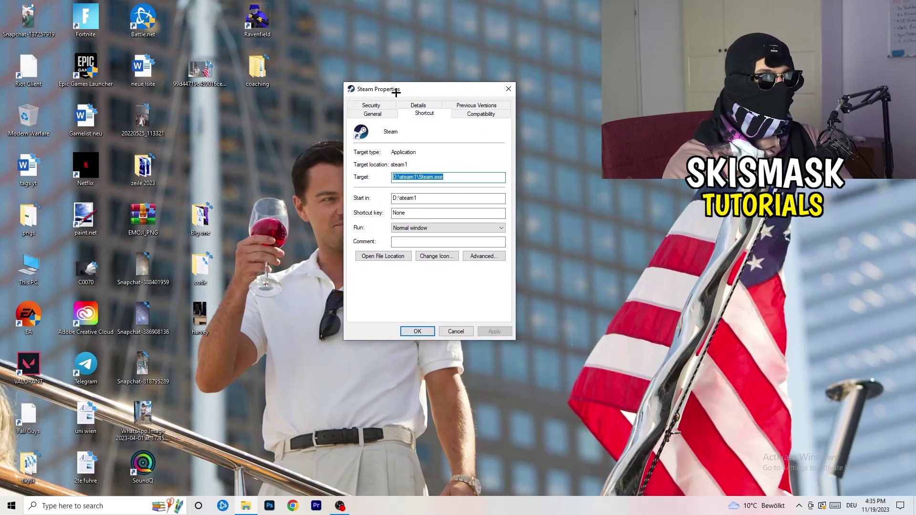
pyautogui.click(496, 117)
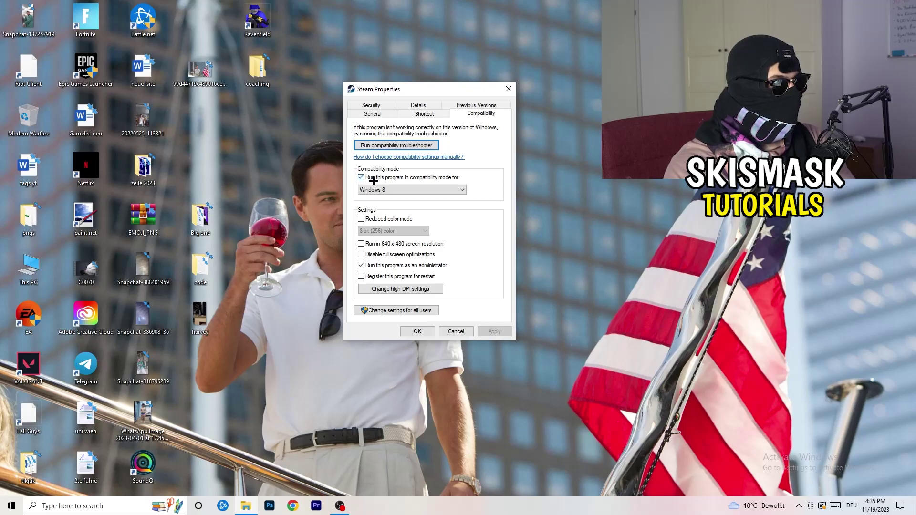
pyautogui.click(434, 188)
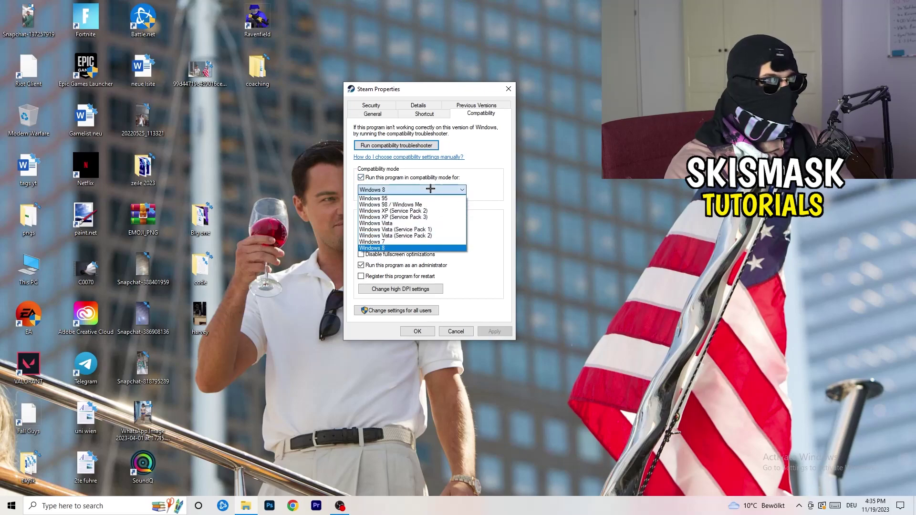
pyautogui.click(509, 182)
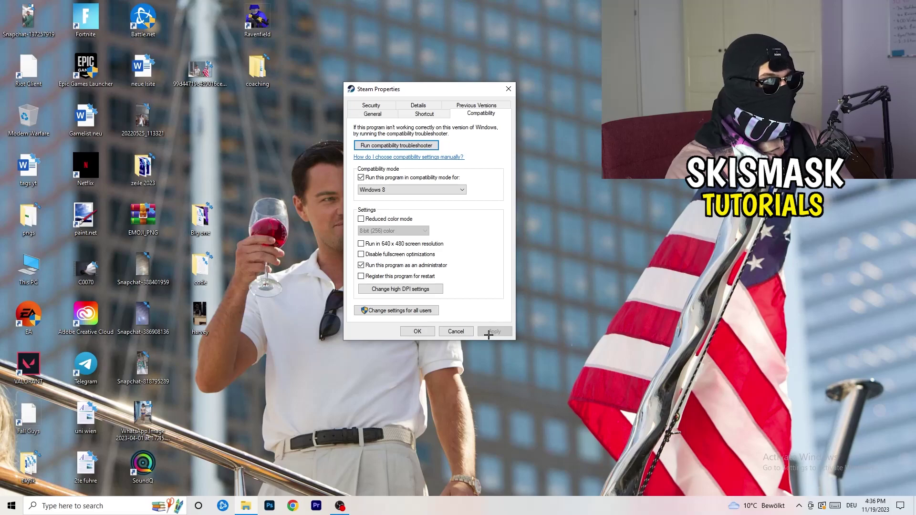
pyautogui.click(418, 332)
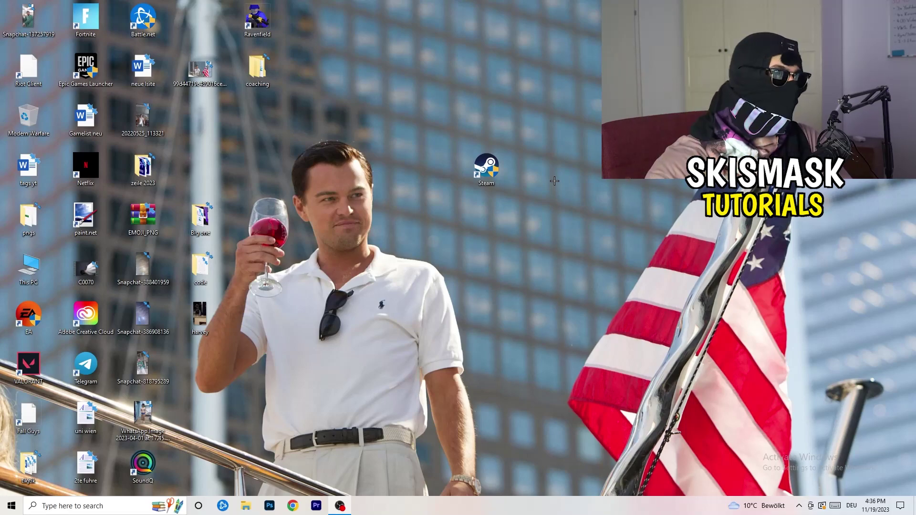
# - Drag the Steam icon back left and recheck its compatibility settings in Properties
pyautogui.moveTo(487, 168); pyautogui.dragTo(429, 168)
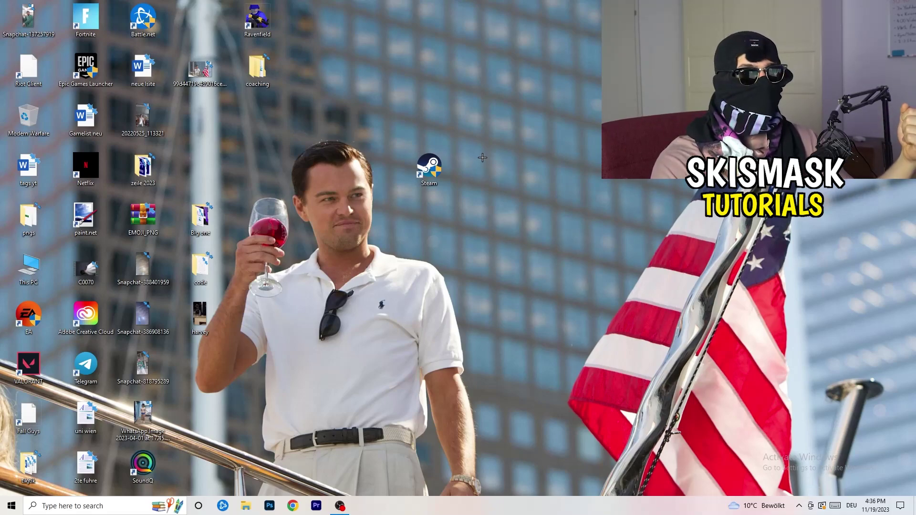
pyautogui.moveTo(440, 168); pyautogui.dragTo(325, 168)
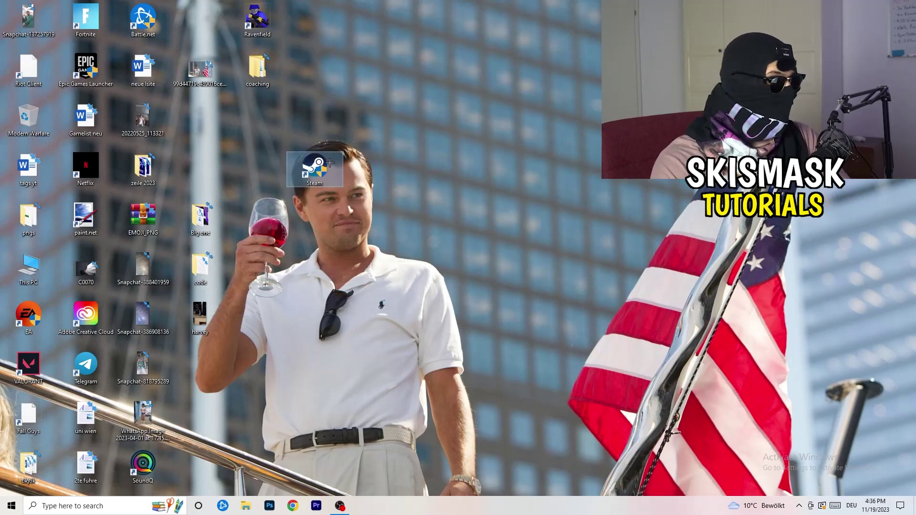
pyautogui.rightClick(316, 164)
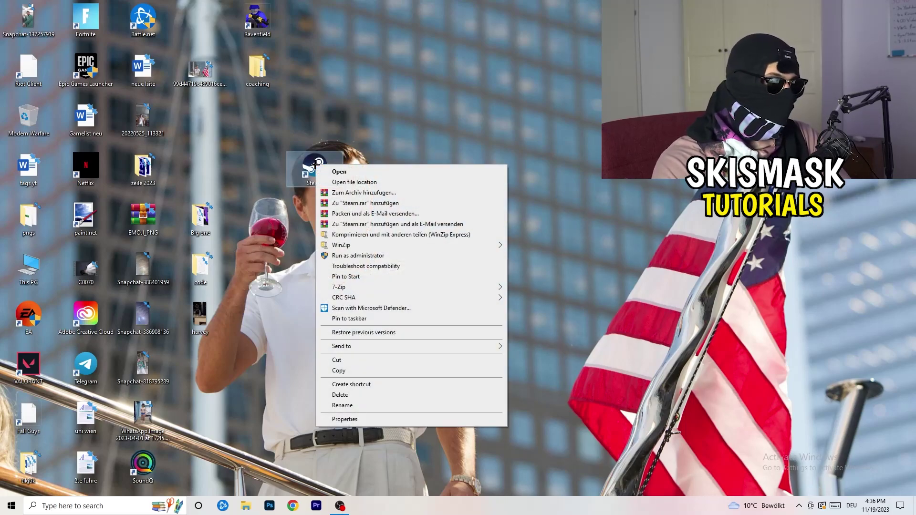
pyautogui.click(362, 418)
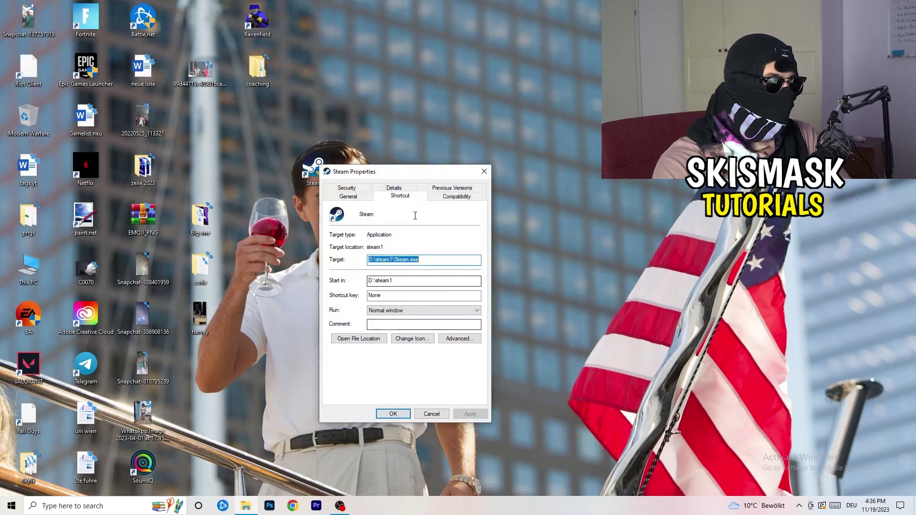
pyautogui.click(456, 195)
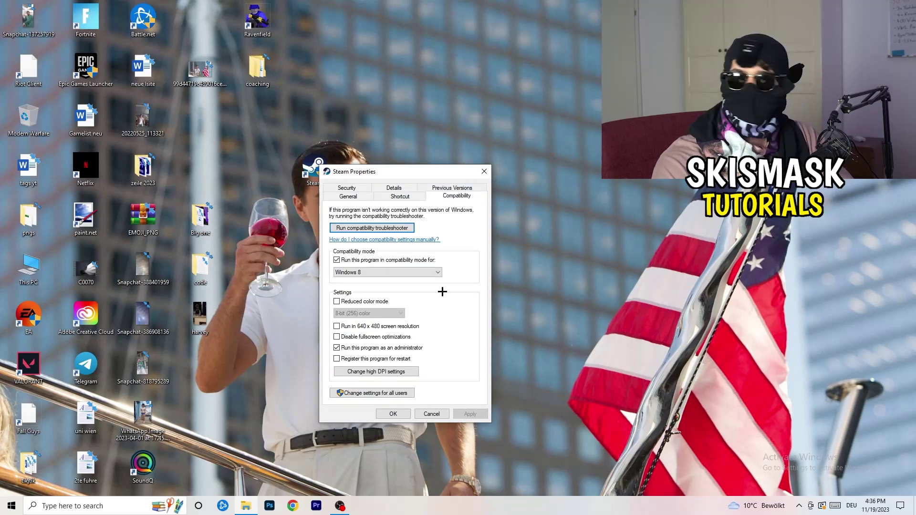
pyautogui.click(484, 171)
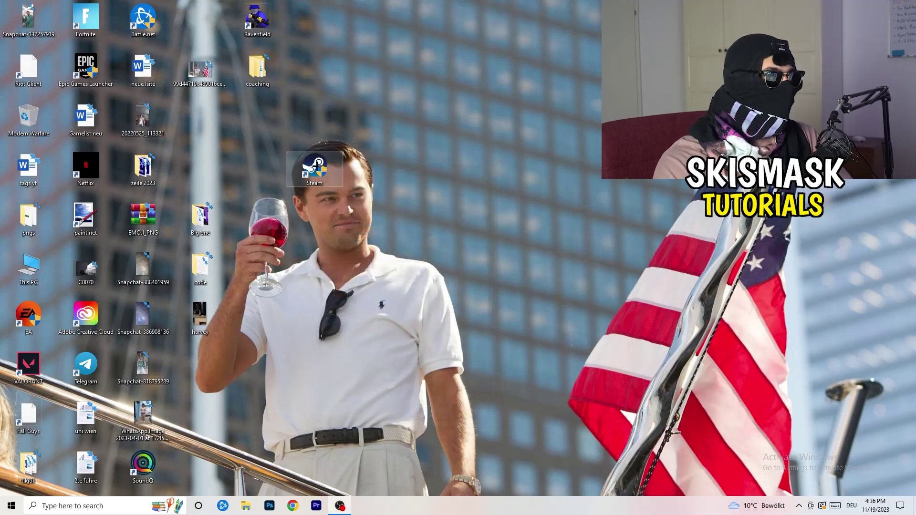
pyautogui.click(491, 85)
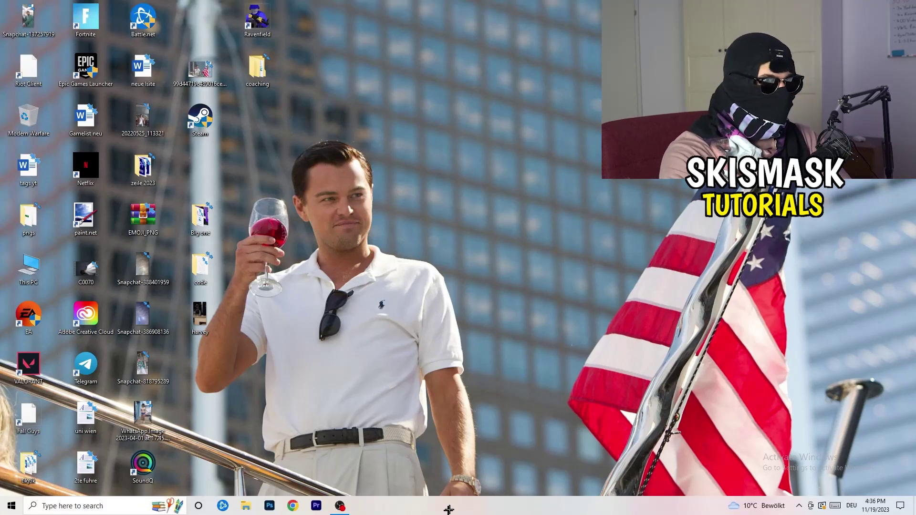
# - Launch Task Manager from the taskbar, maximize it, and show the Details process list
pyautogui.rightClick(490, 506)
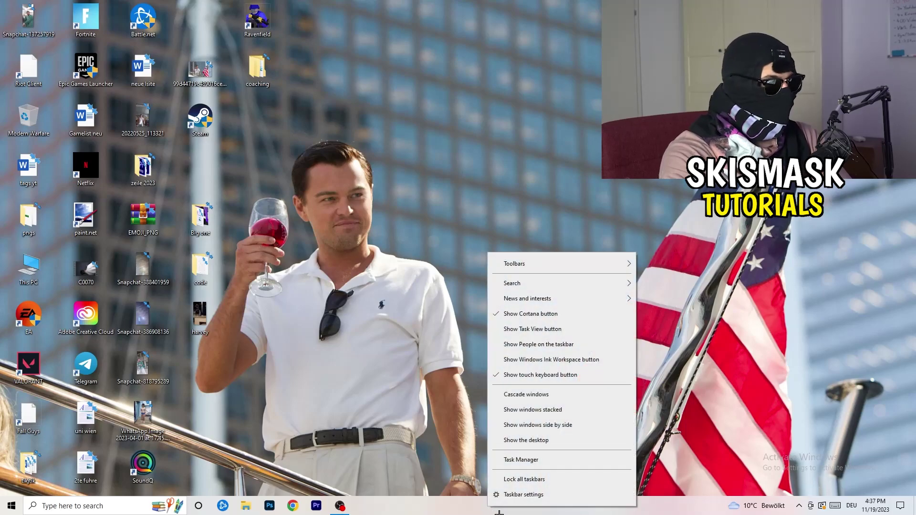
pyautogui.click(530, 460)
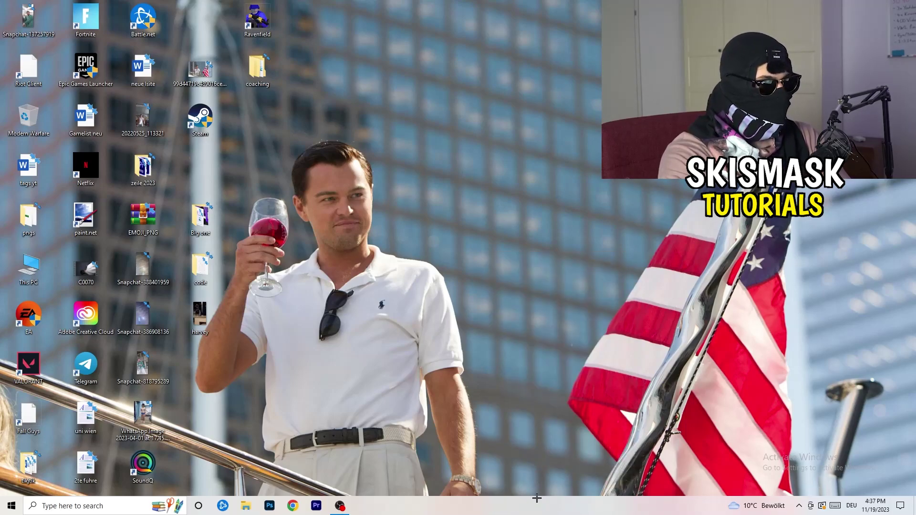
pyautogui.click(530, 17)
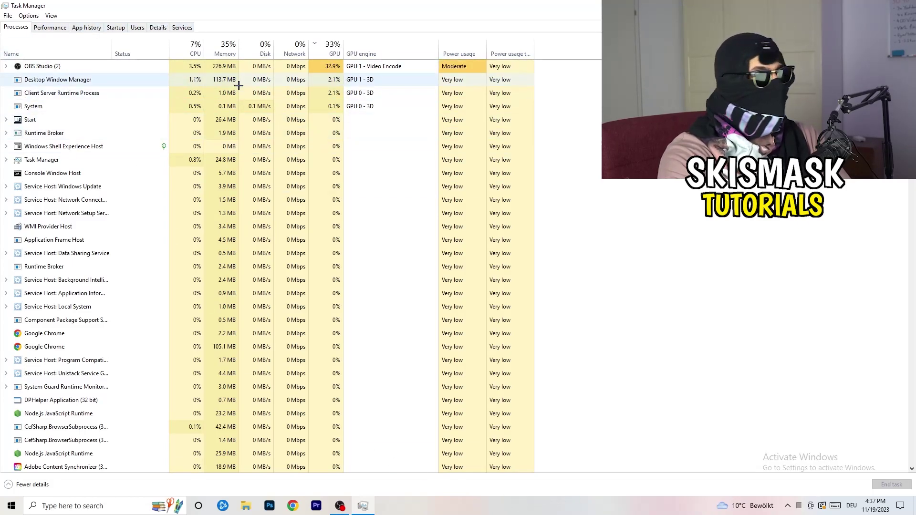
pyautogui.click(158, 28)
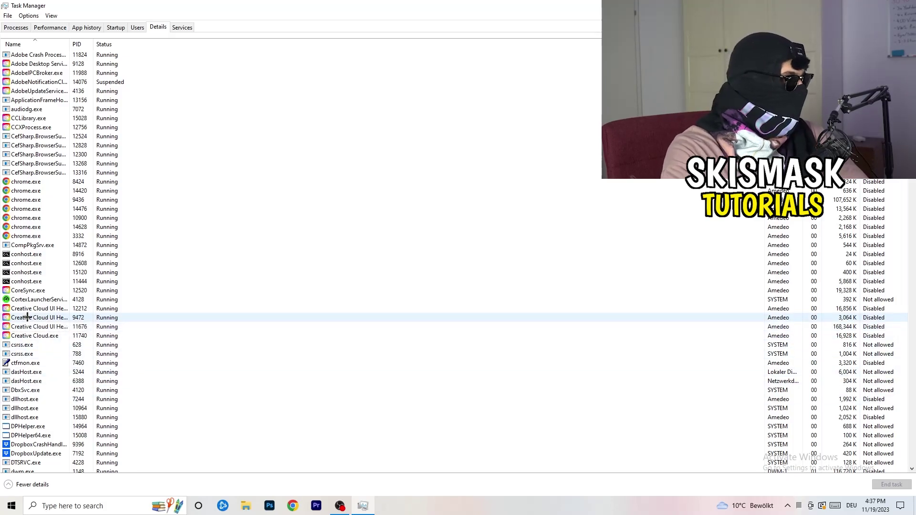
# - Right-click the Creative Cloud UI Helper process in the Details list
pyautogui.rightClick(28, 318)
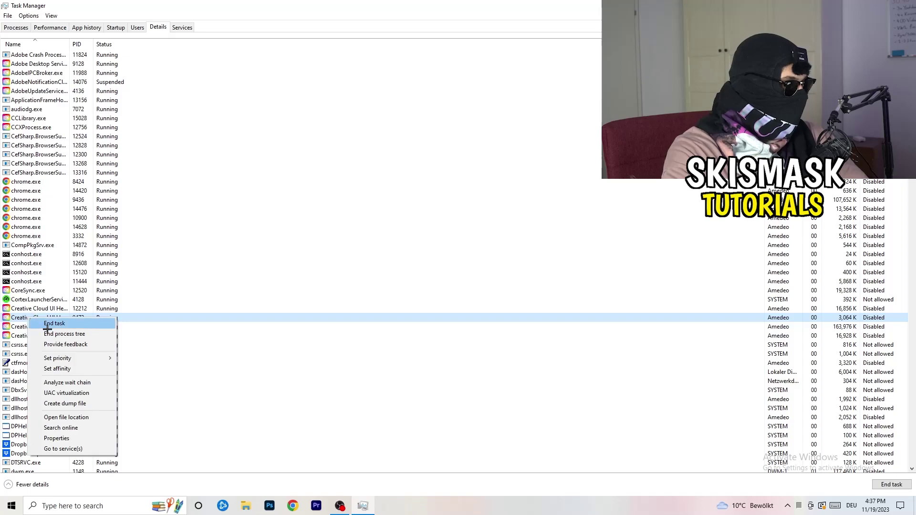